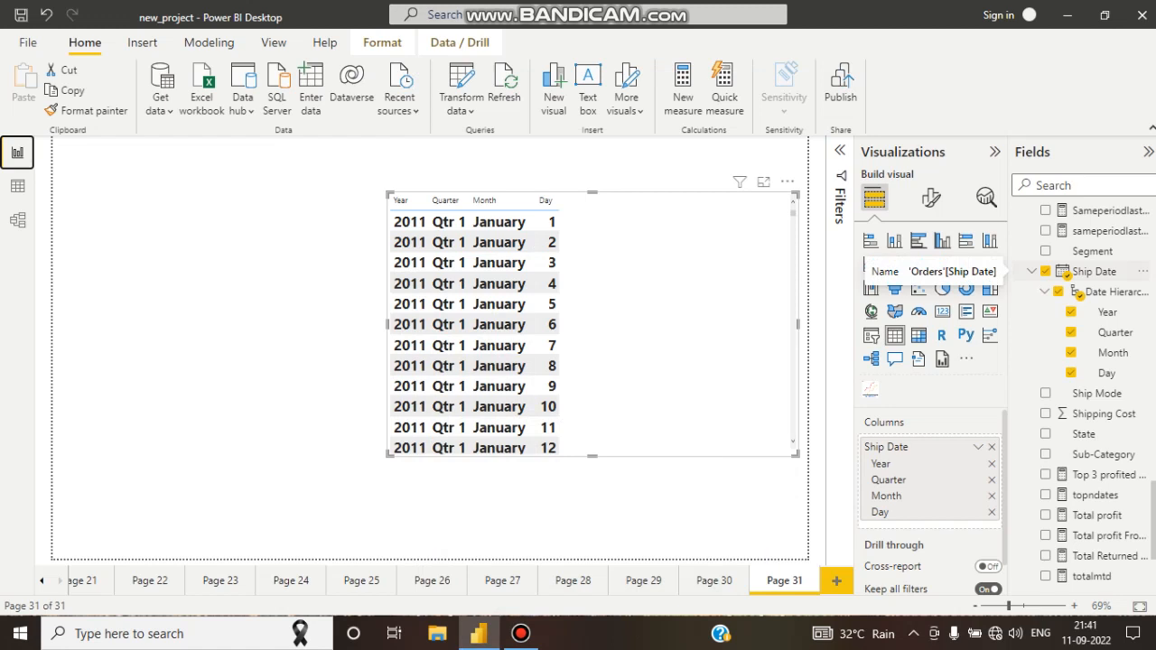
Find the 'Top 5 profitable dates in between two dates' table among the fields and open its DAX formula.
scroll(1093, 267, "up", 5)
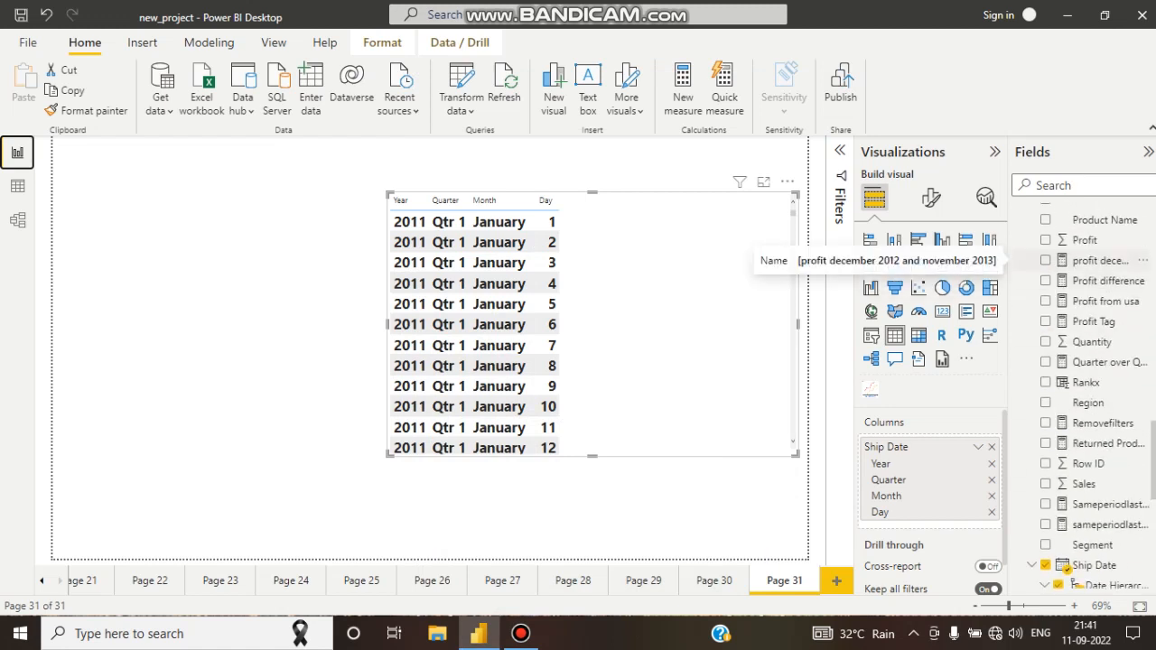
scroll(1097, 267, "up", 7)
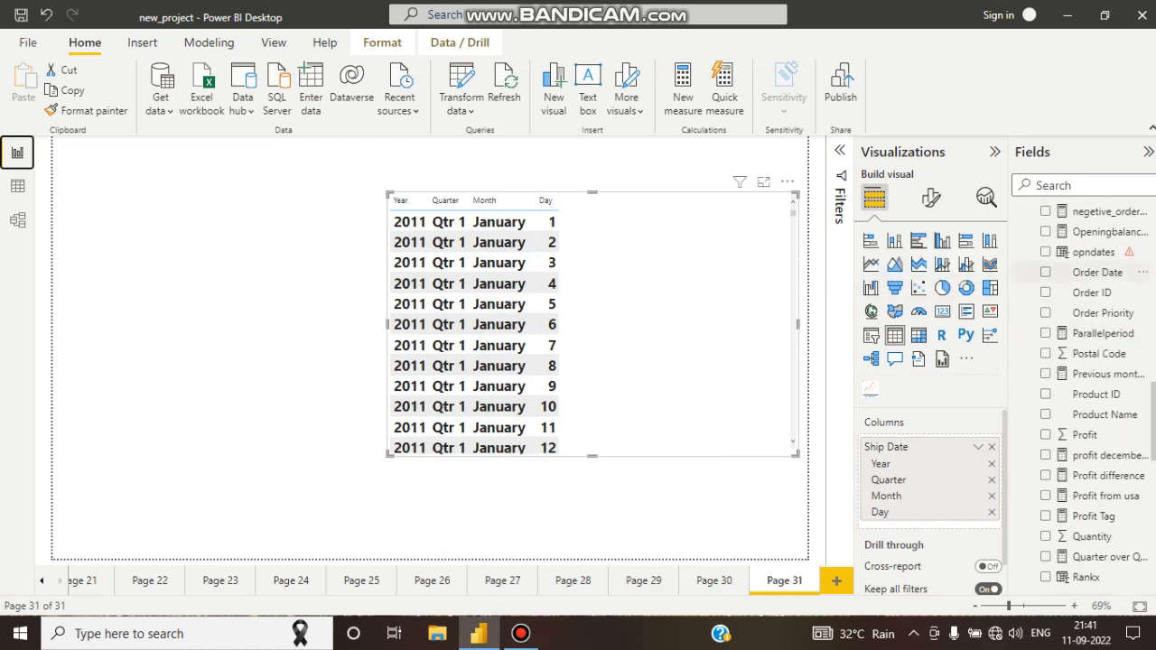
scroll(1092, 271, "up", 8)
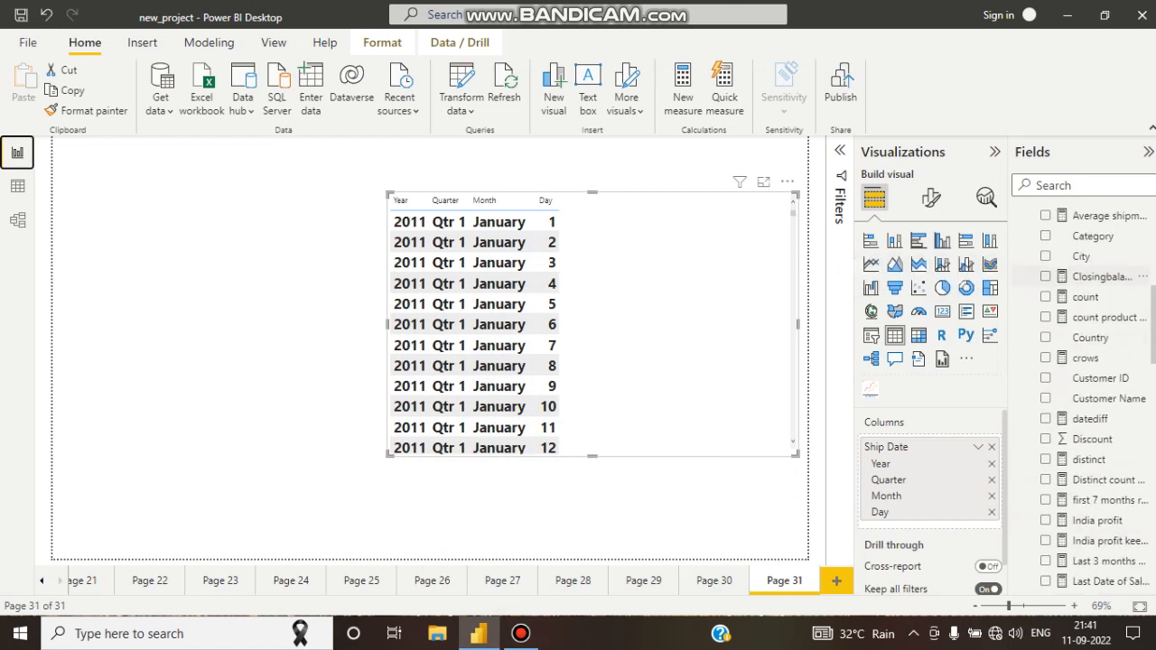
scroll(1093, 271, "down", 5)
scroll(1093, 271, "up", 2)
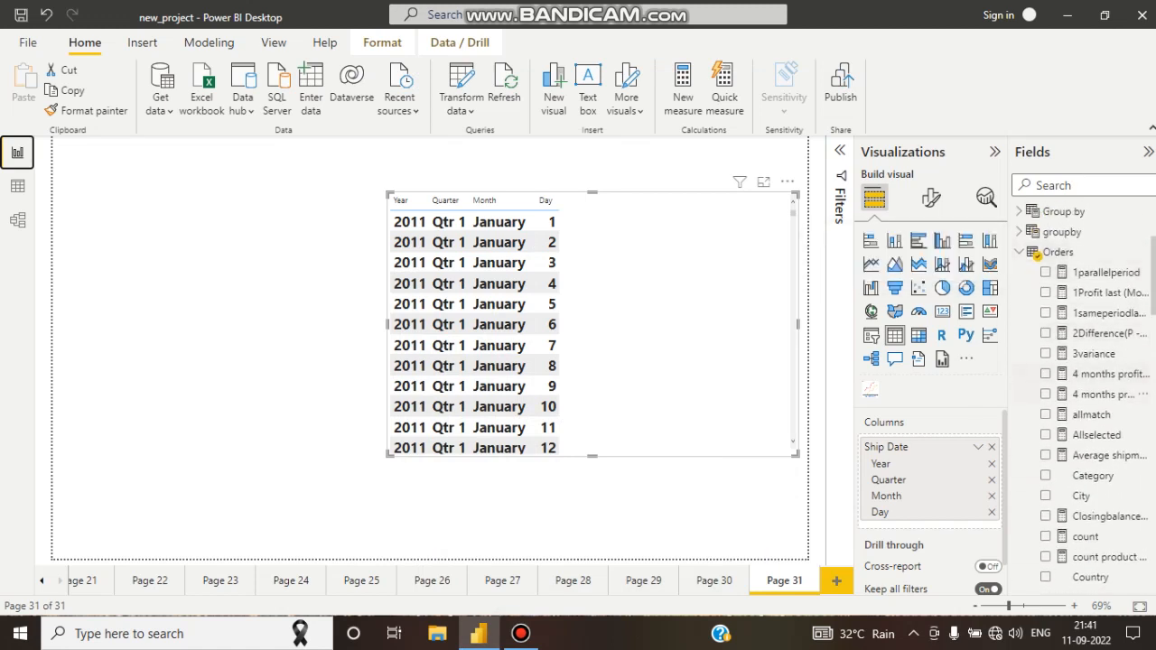
scroll(1097, 397, "down", 10)
scroll(1098, 393, "down", 10)
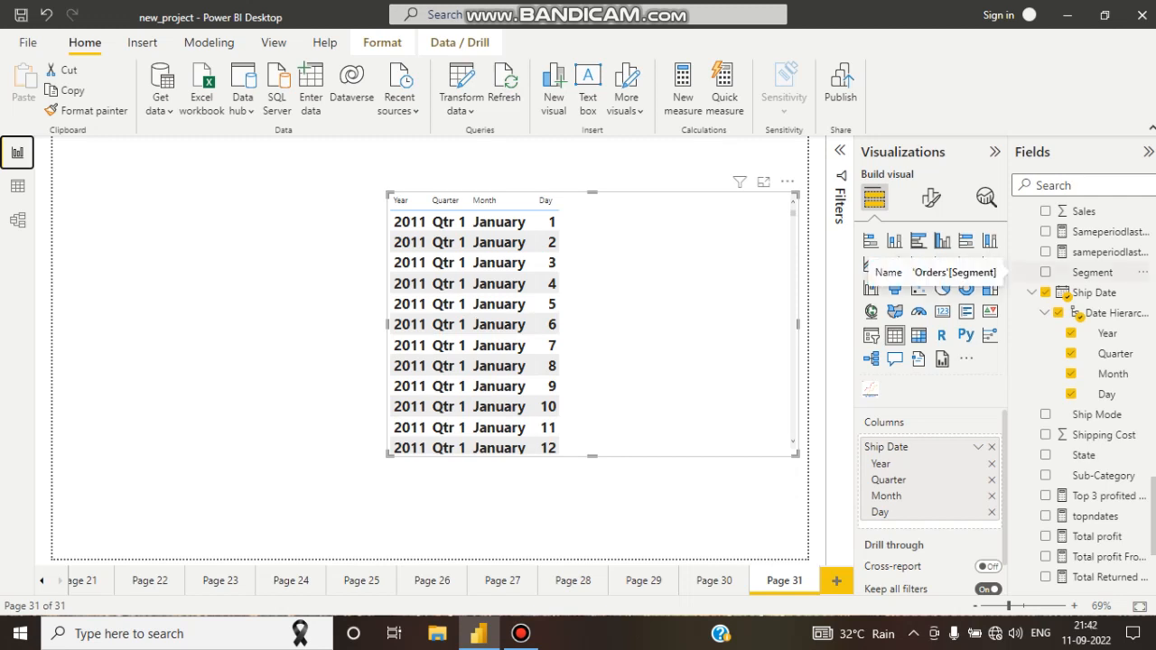
scroll(1093, 272, "down", 3)
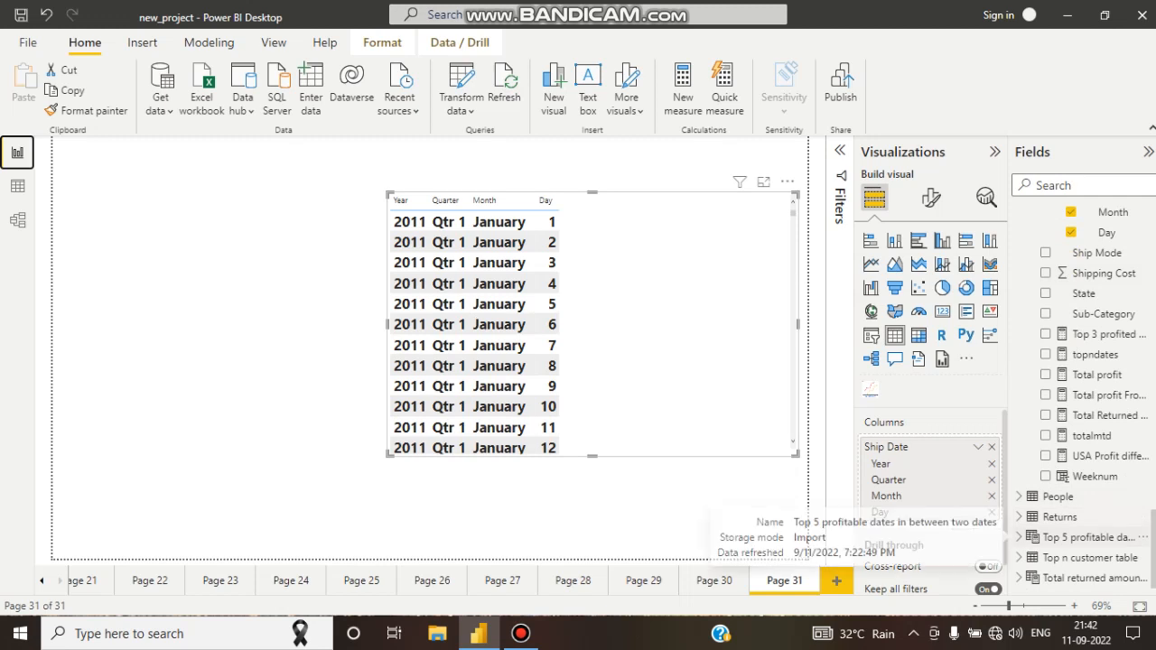
left_click(1088, 536)
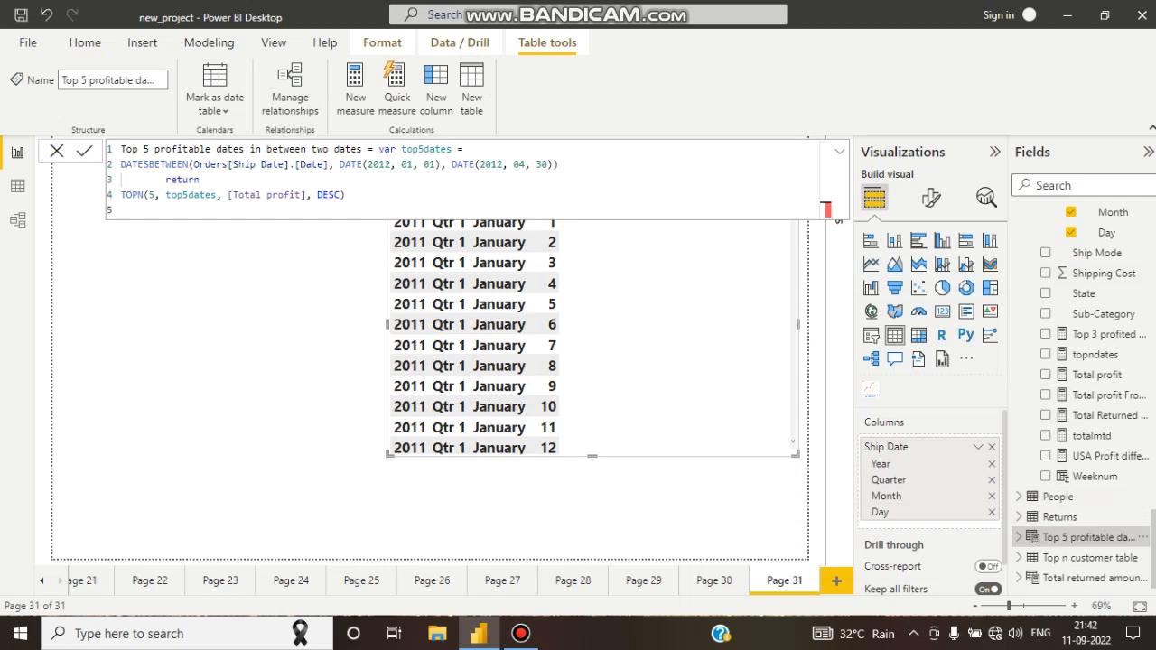
Examine the top5dates variable and its DATESBETWEEN arguments: the Ship Date column, start date and end date.
left_click_drag(373, 149, 451, 149)
left_click(463, 149)
left_click(400, 149)
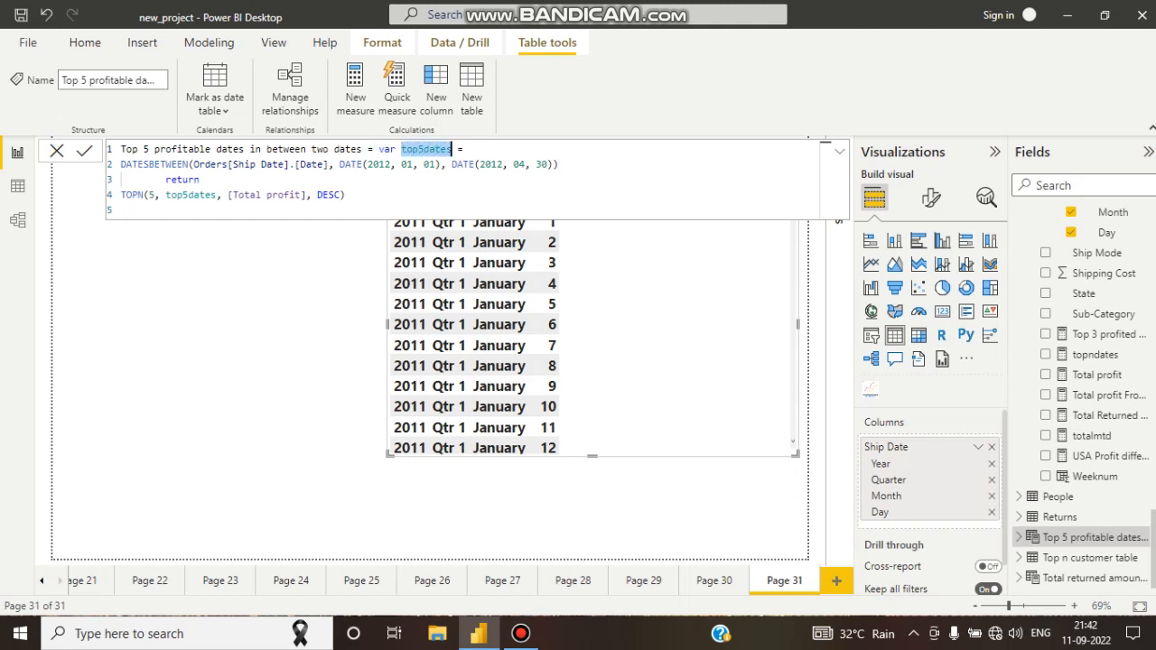
left_click(468, 149)
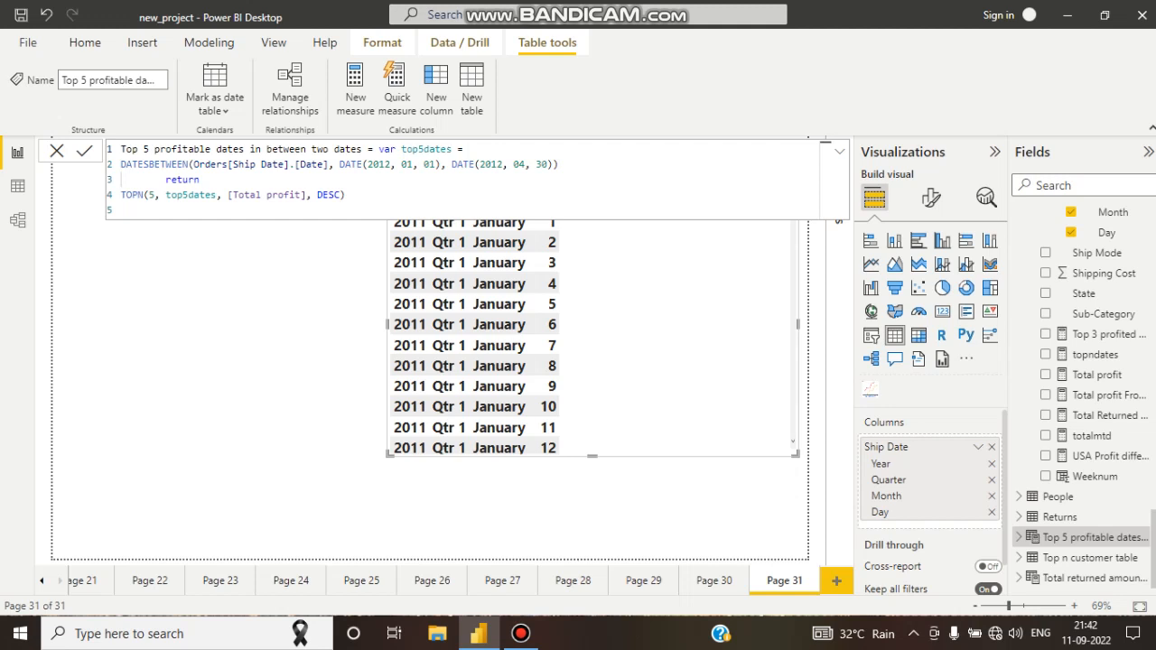
double_click(143, 164)
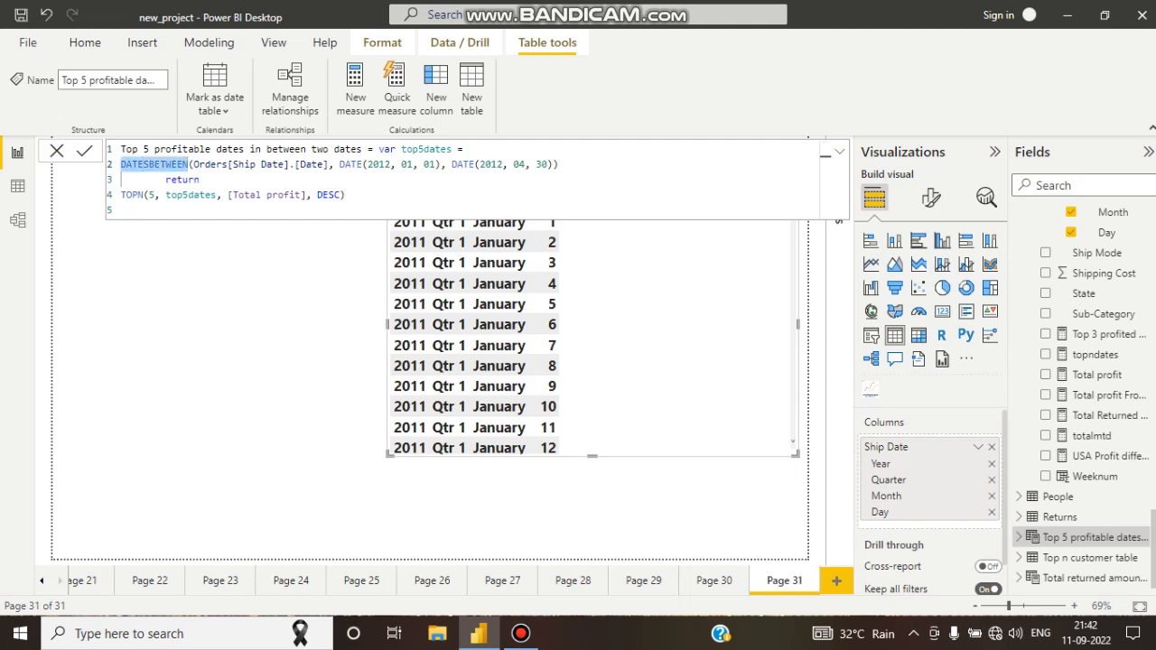
left_click_drag(233, 165, 257, 165)
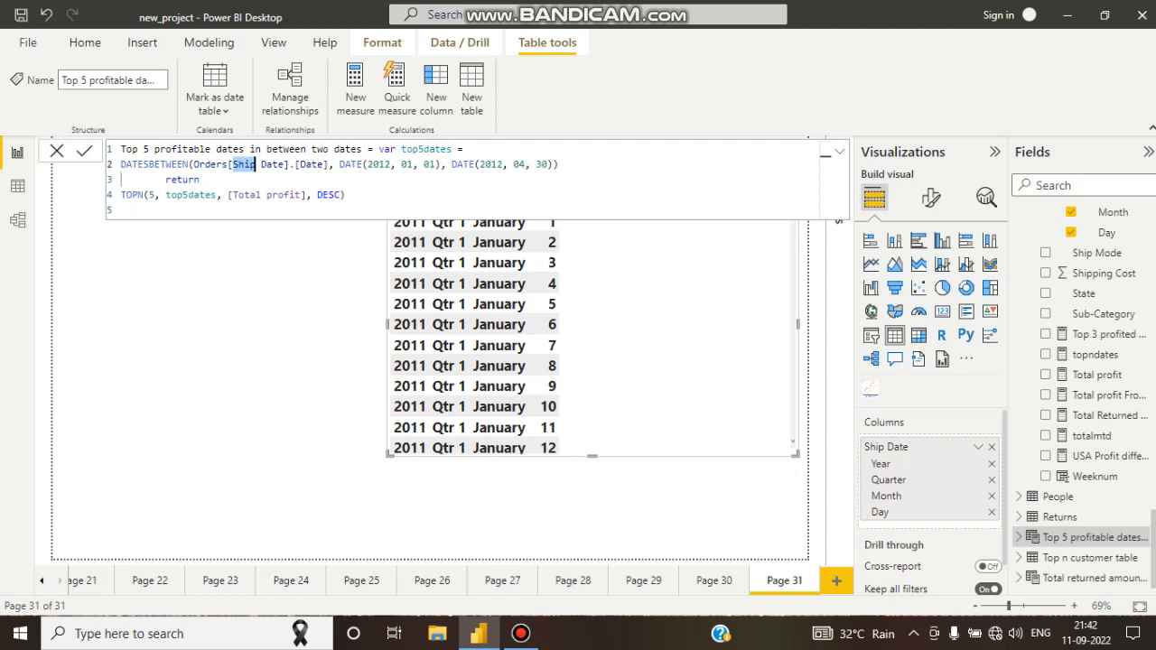
left_click_drag(334, 165, 451, 164)
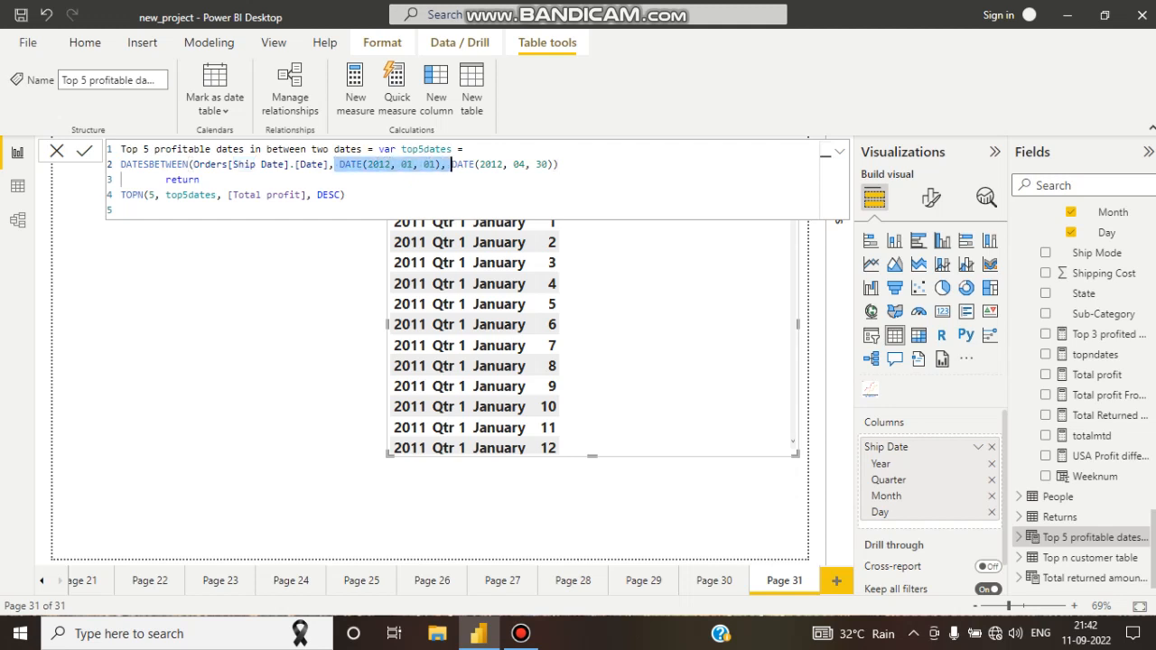
left_click(412, 164)
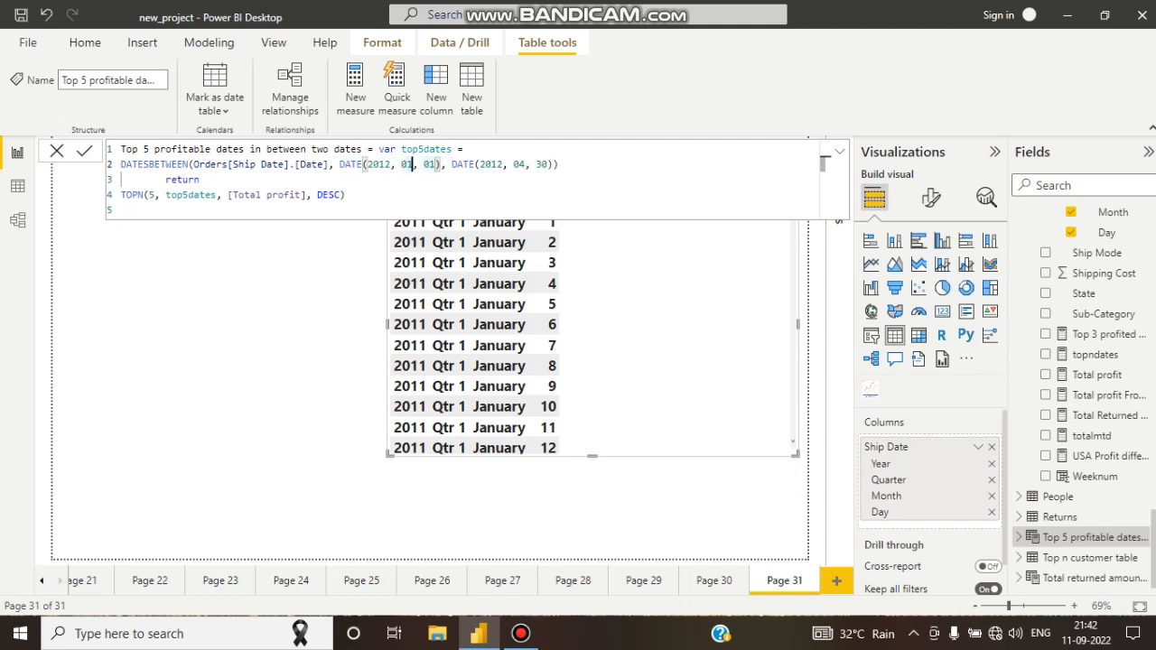
left_click_drag(450, 165, 558, 165)
left_click(559, 164)
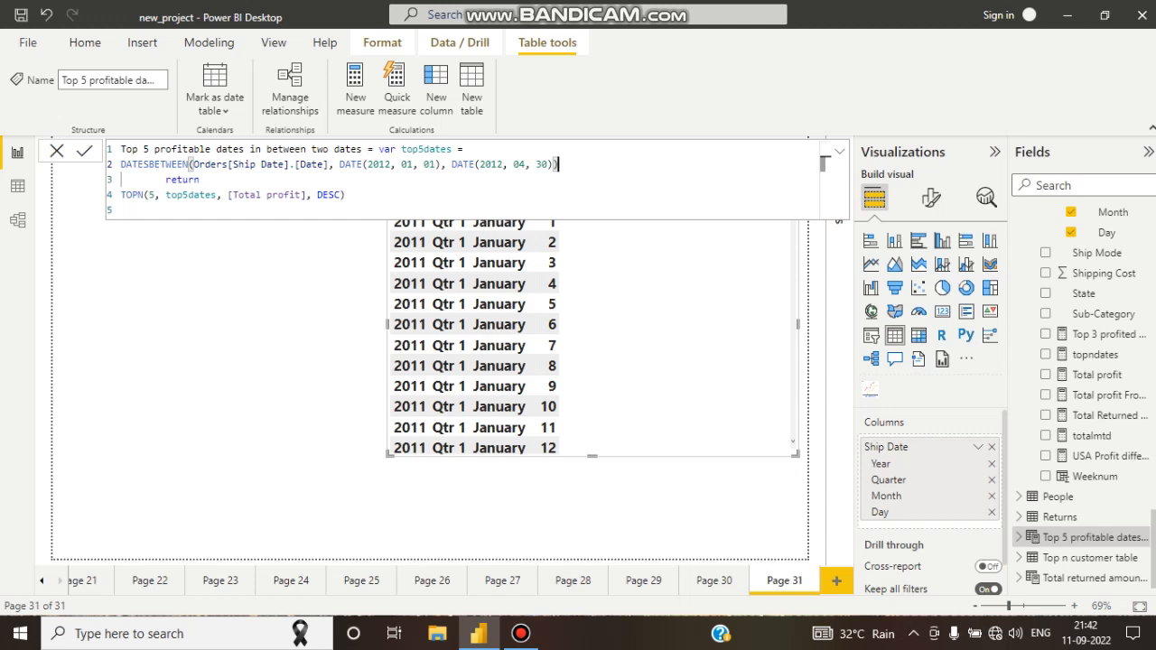
left_click_drag(450, 165, 555, 164)
left_click(559, 165)
left_click_drag(379, 149, 559, 165)
left_click(559, 165)
Review the TOPN function and its row-count argument in the return expression.
double_click(132, 194)
left_click(147, 194)
double_click(151, 194)
left_click(166, 194)
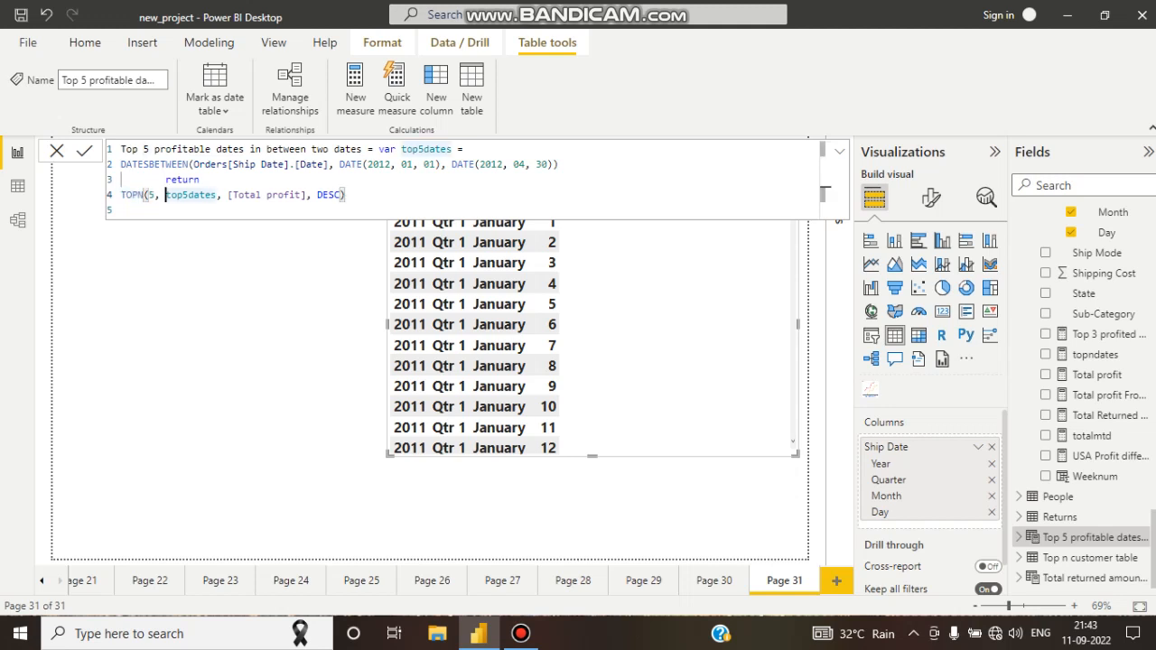
double_click(152, 194)
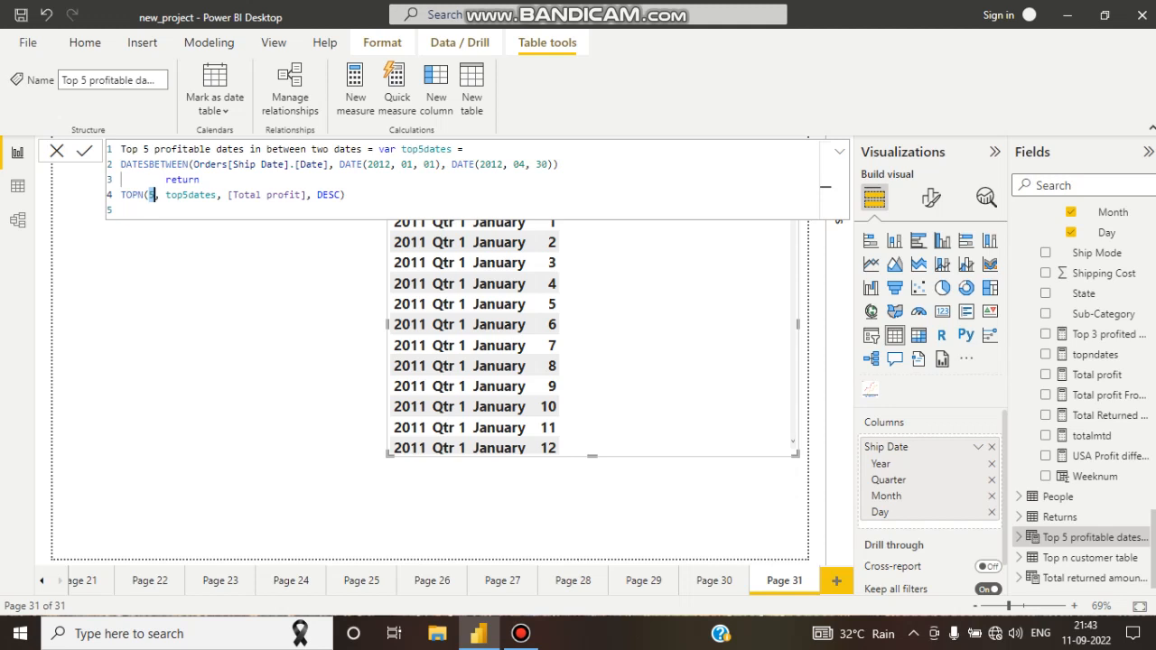
Remove the table argument from TOPN and re-enter the top5dates variable in its place.
double_click(193, 195)
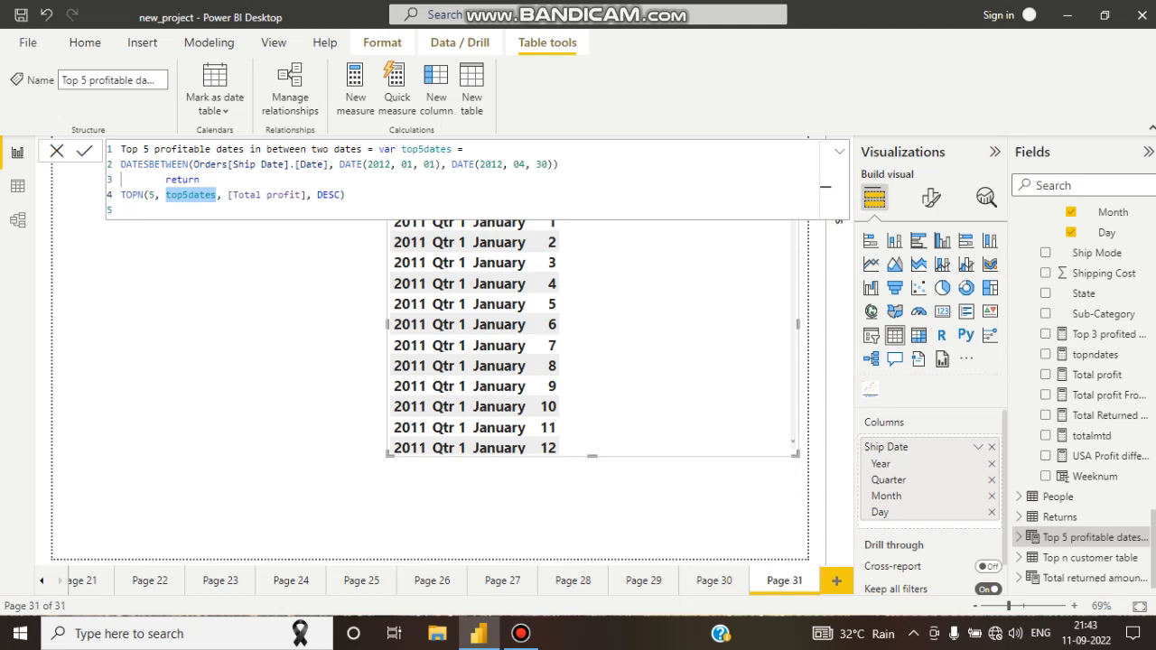
key("BackSpace")
key("BackSpace")
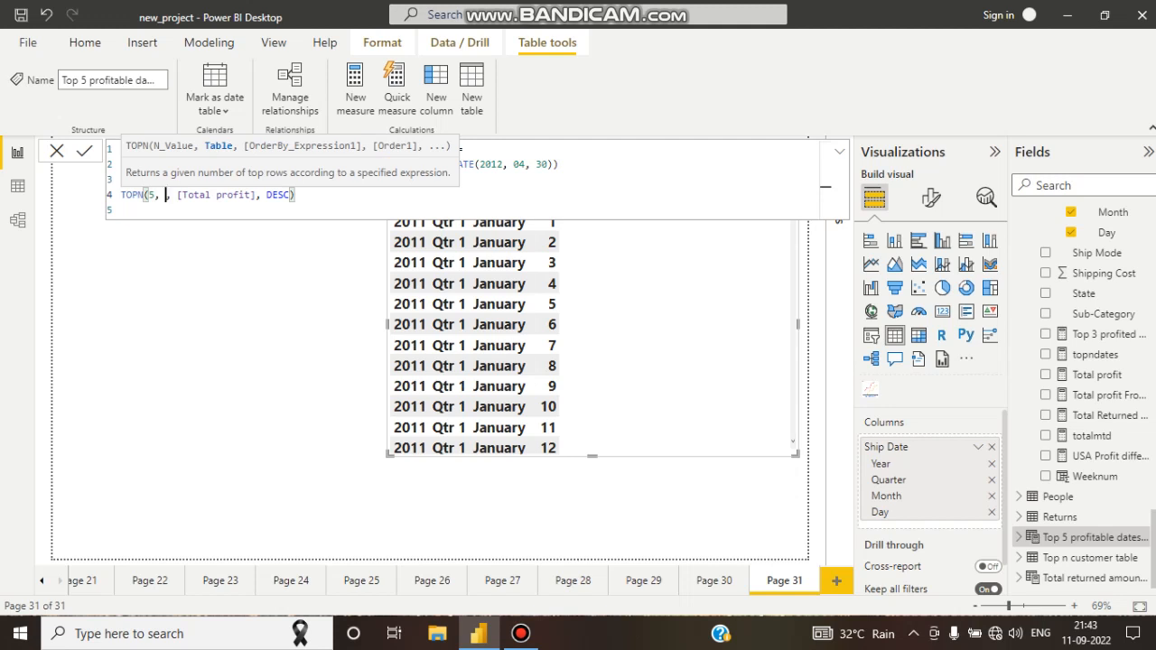
left_click(296, 195)
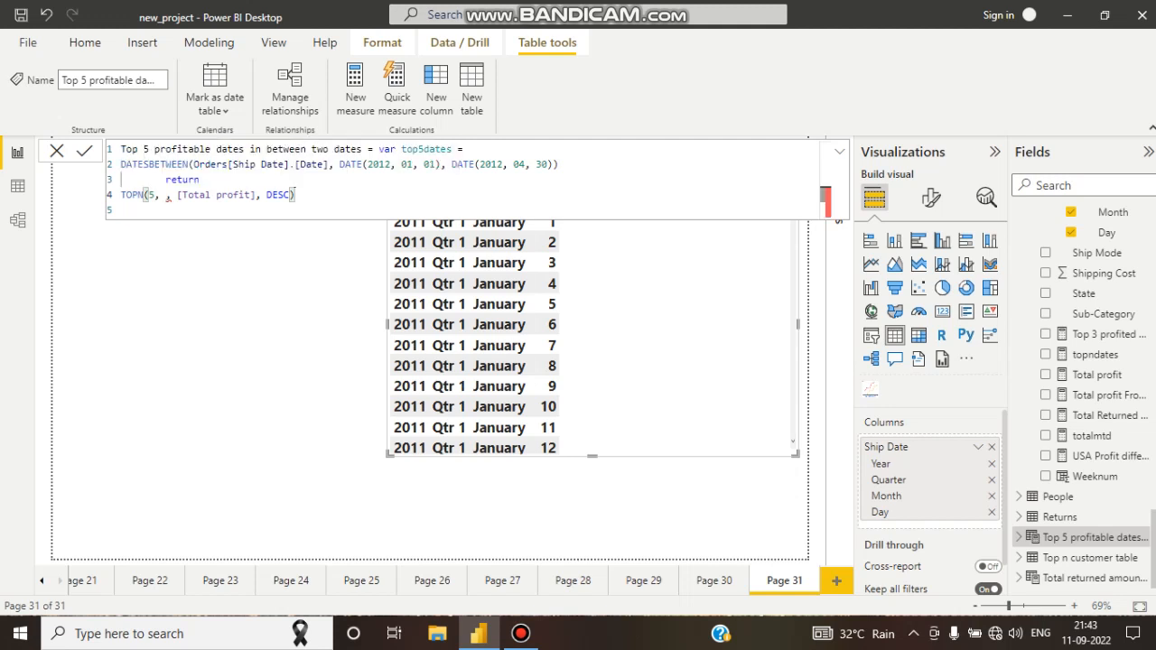
left_click(379, 149)
left_click_drag(378, 149, 559, 164)
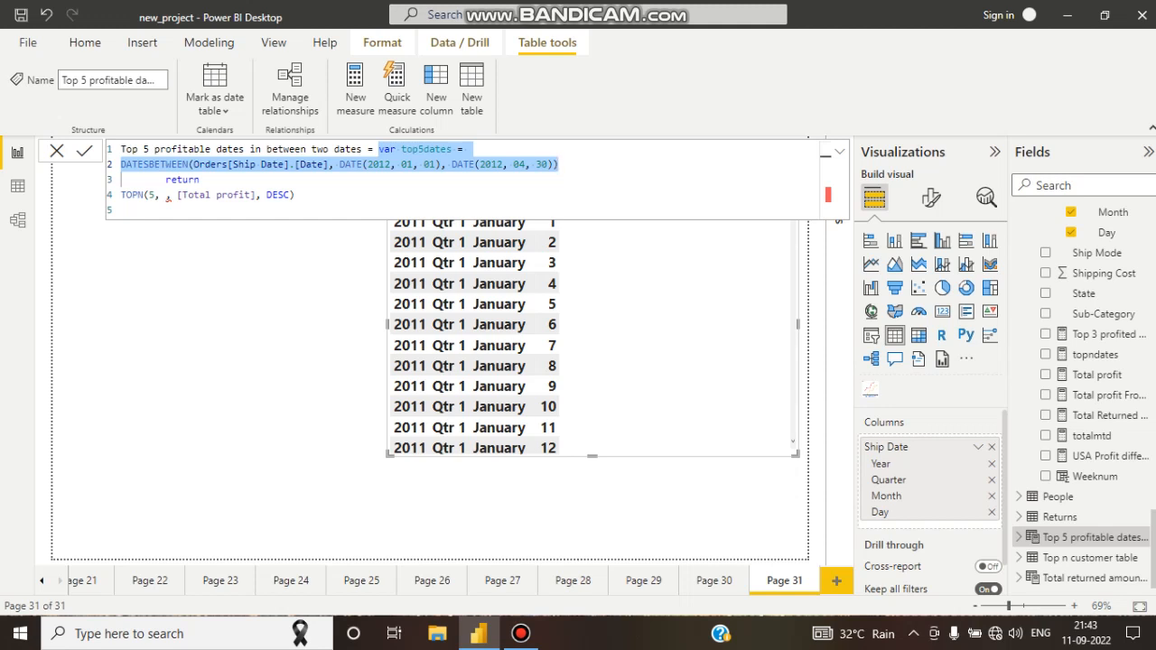
left_click(166, 195)
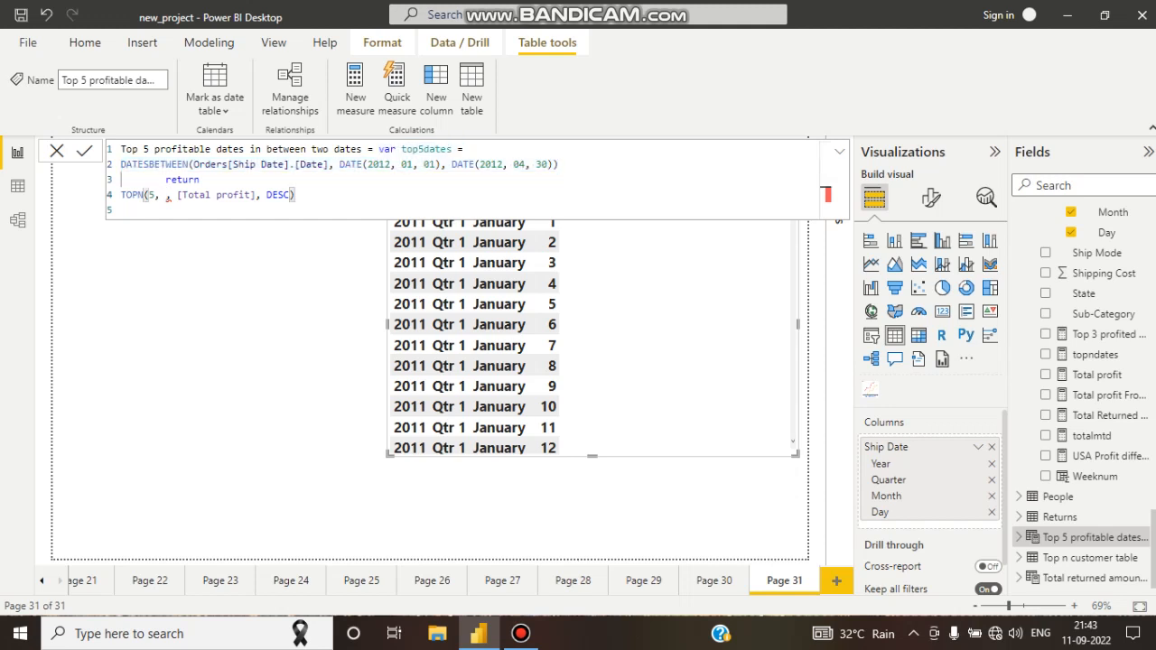
type("top")
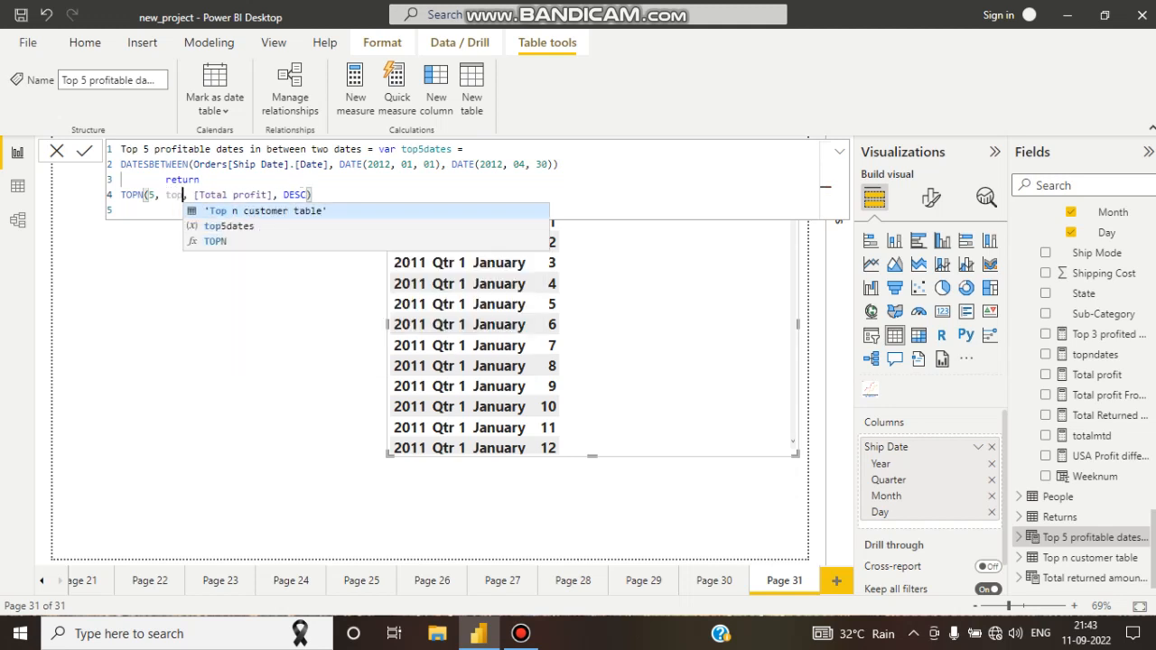
key("Down")
key("Tab")
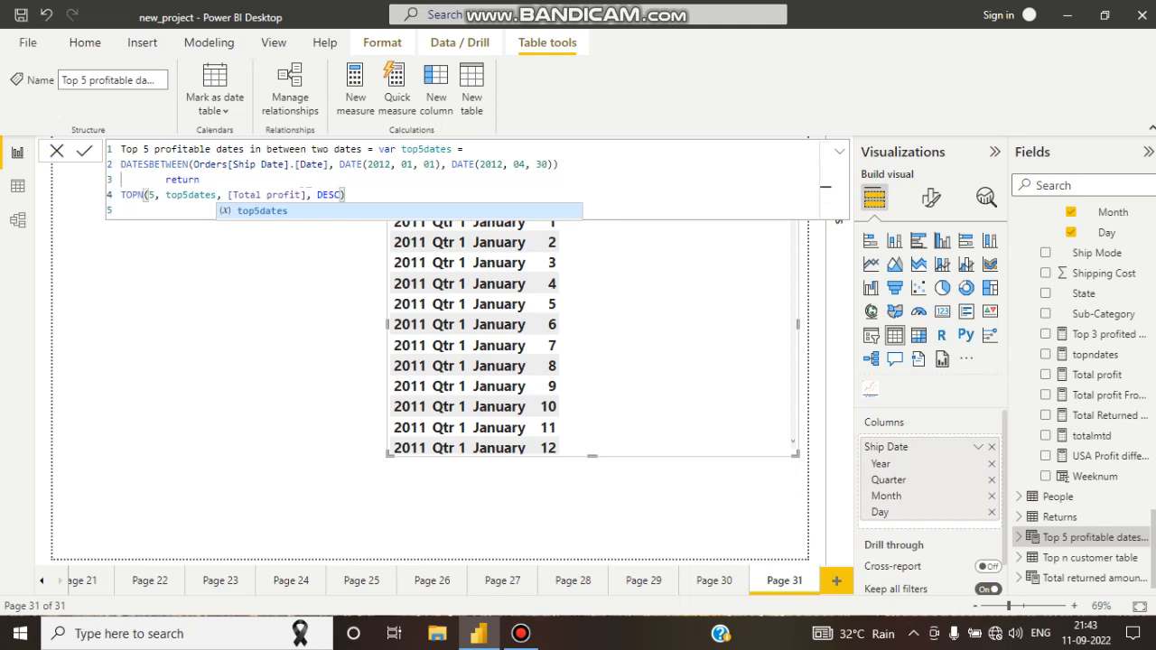
Review the complete TOPN expression: table variable, row count, Total profit measure and sort order.
double_click(214, 194)
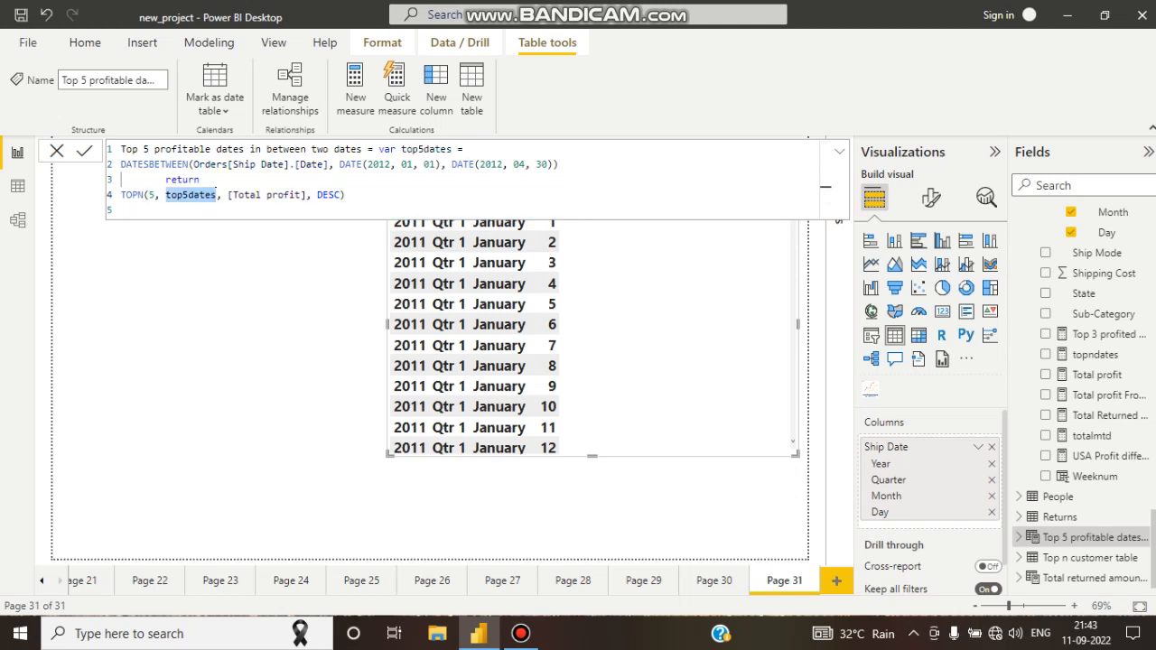
left_click(152, 194)
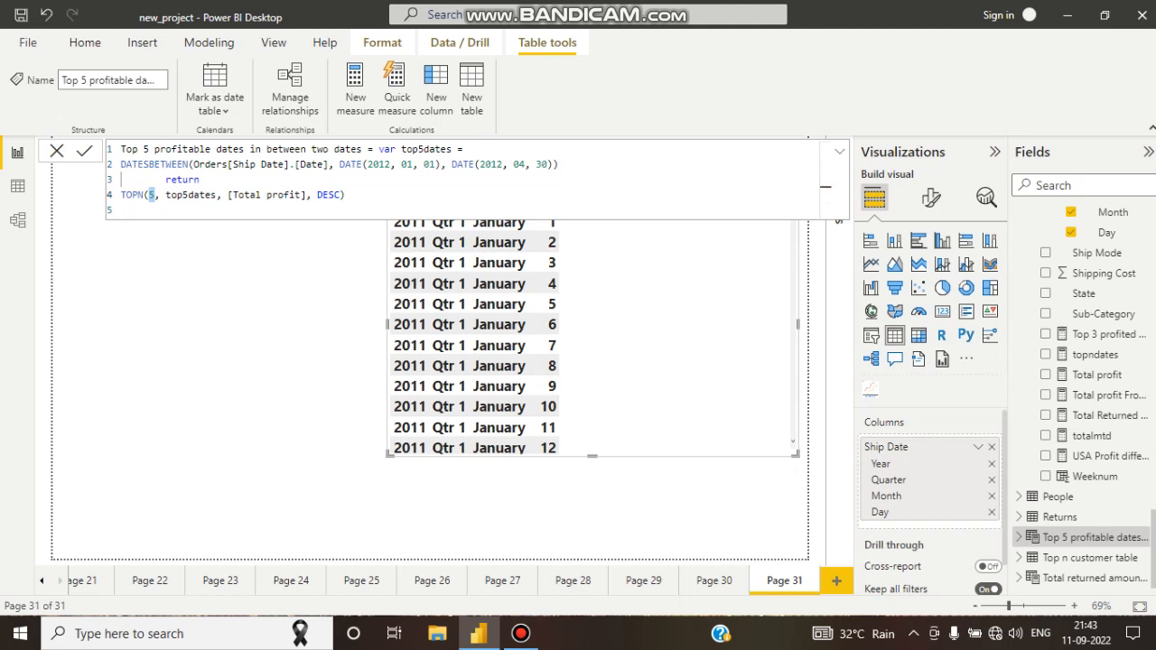
left_click_drag(226, 194, 312, 194)
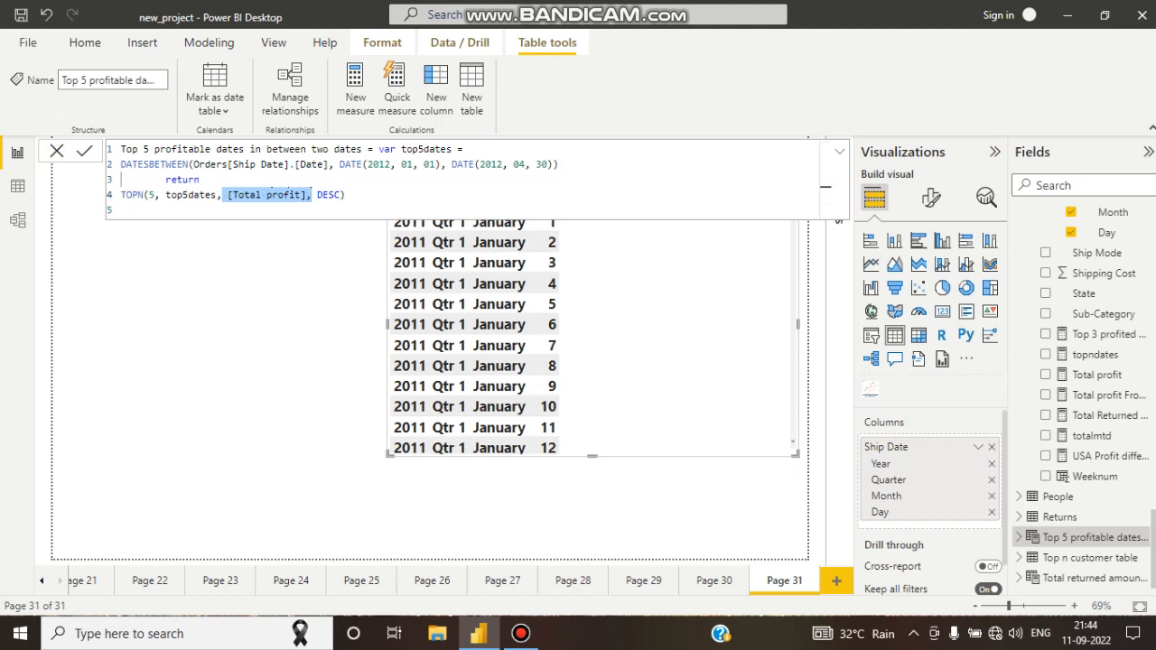
double_click(329, 194)
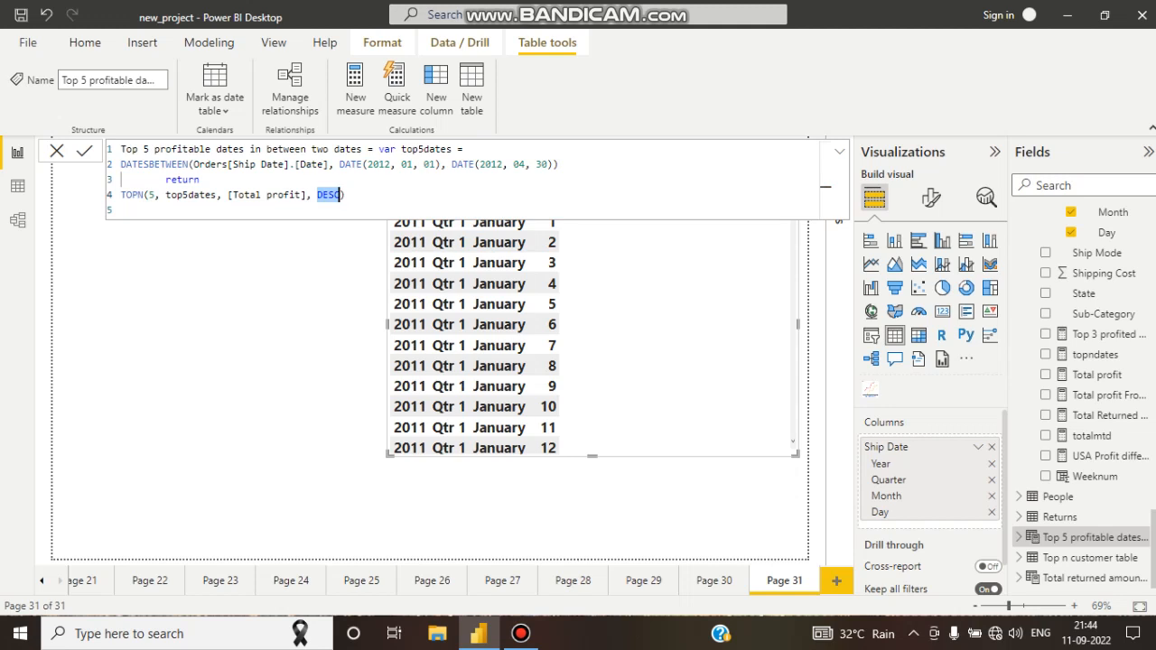
Confirm the table formula and show the table's rows in Data view, checking the top5dates argument against them.
left_click(122, 210)
key("Return")
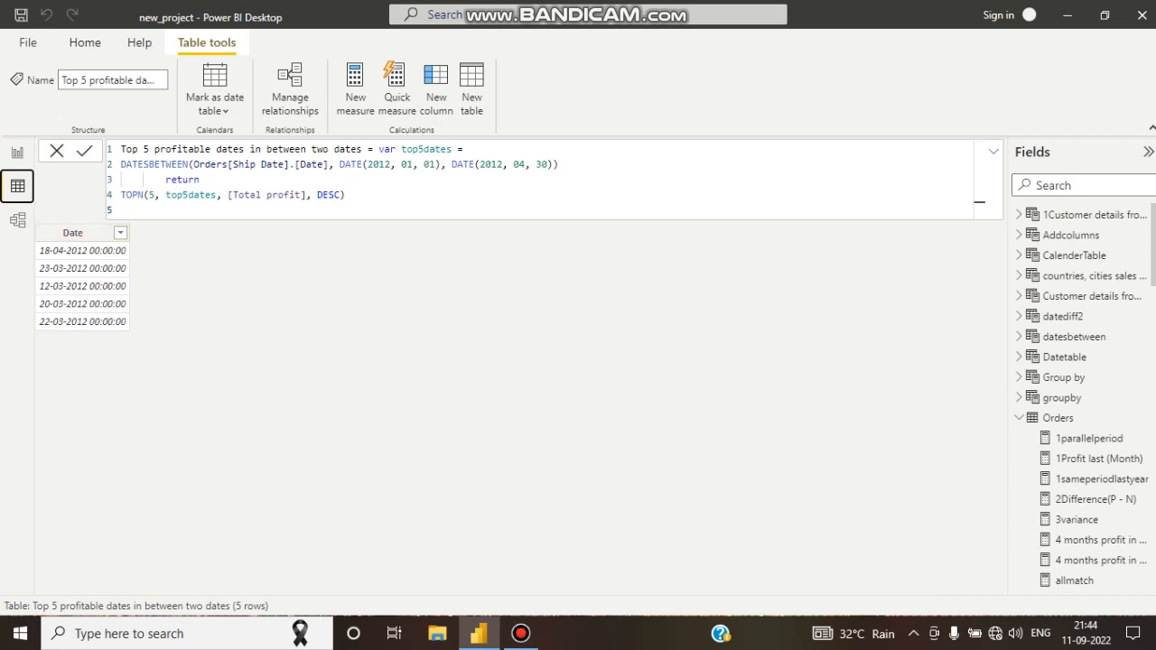
double_click(191, 195)
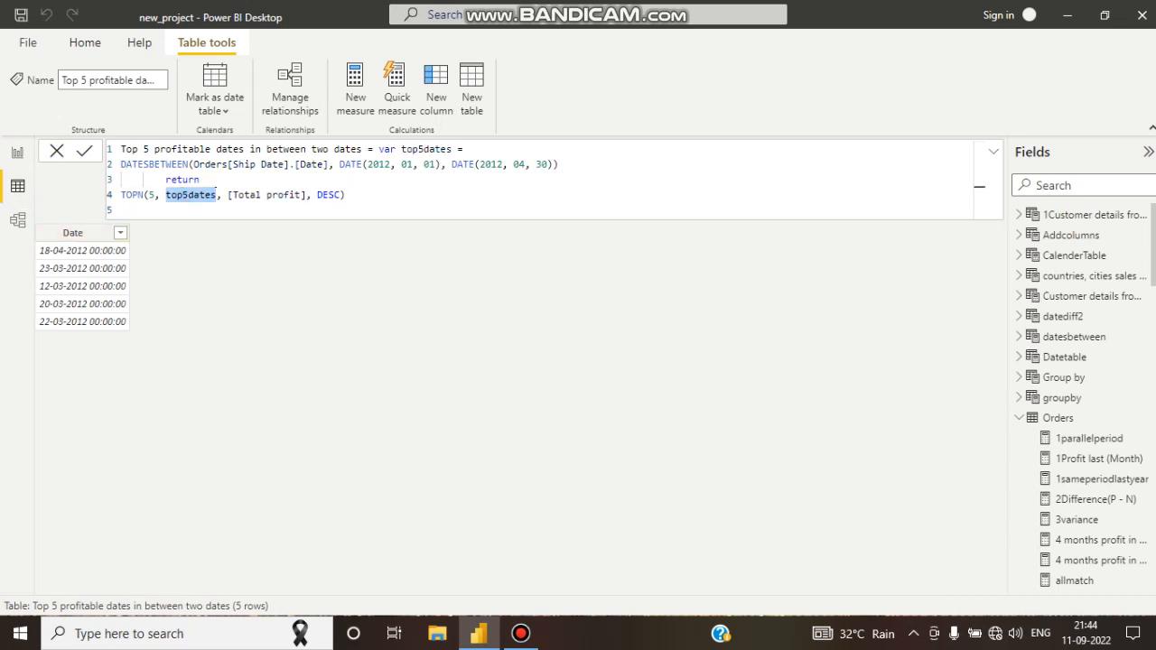
key("End")
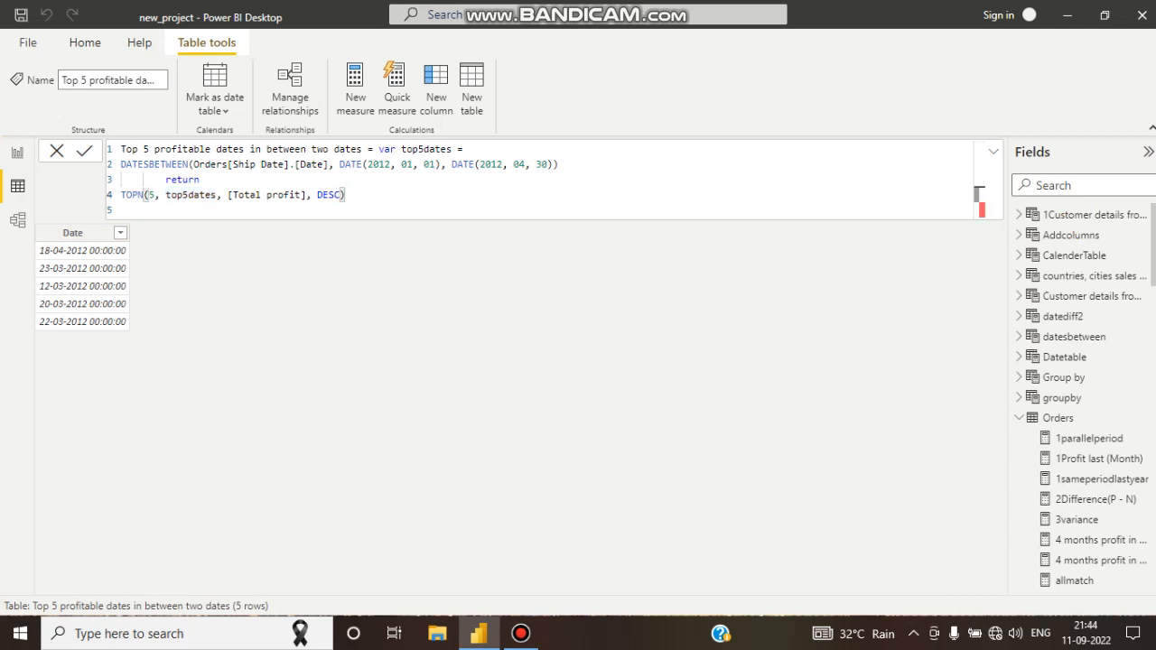